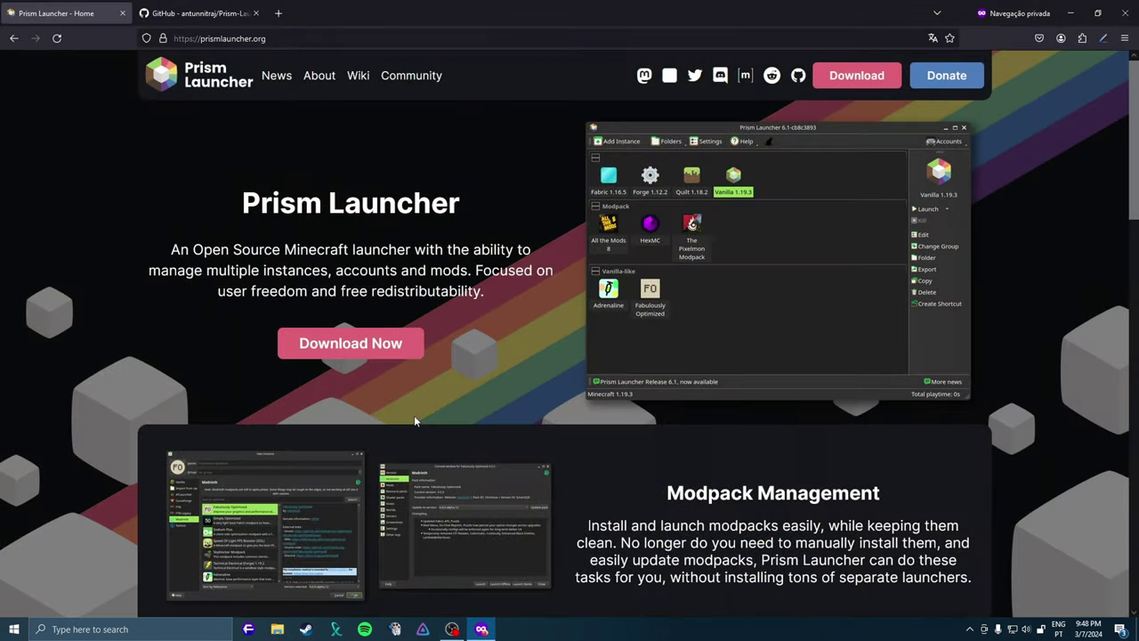
- Download the portable zip of Prism Launcher 8.2 for 64-bit Windows and show it in its folder
click(342, 353)
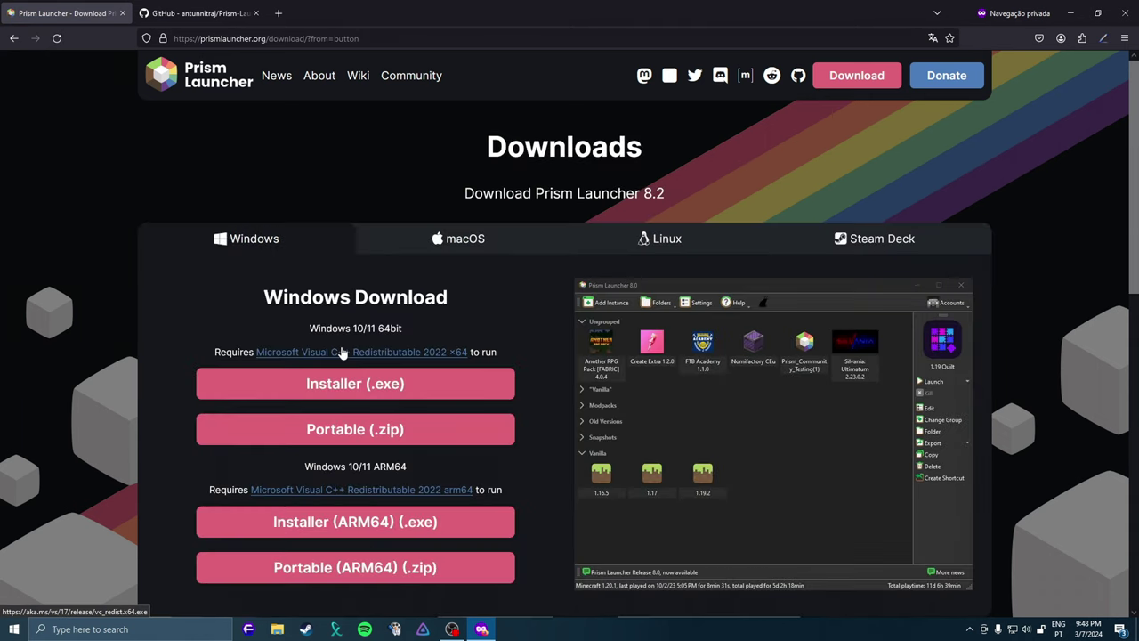
key(alt+Left)
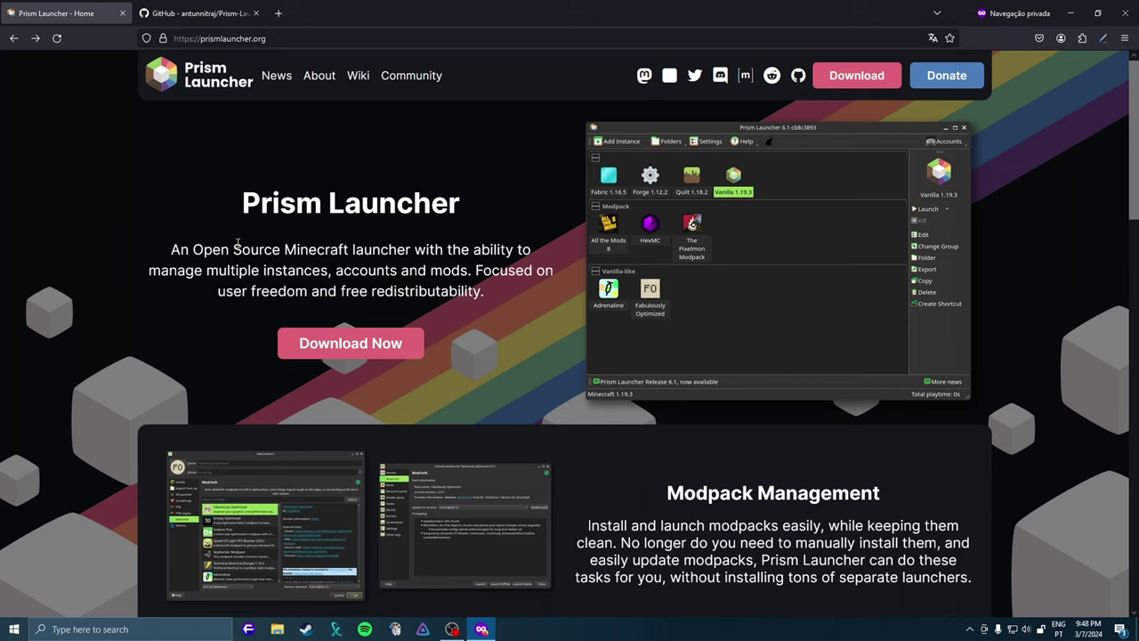
click(331, 350)
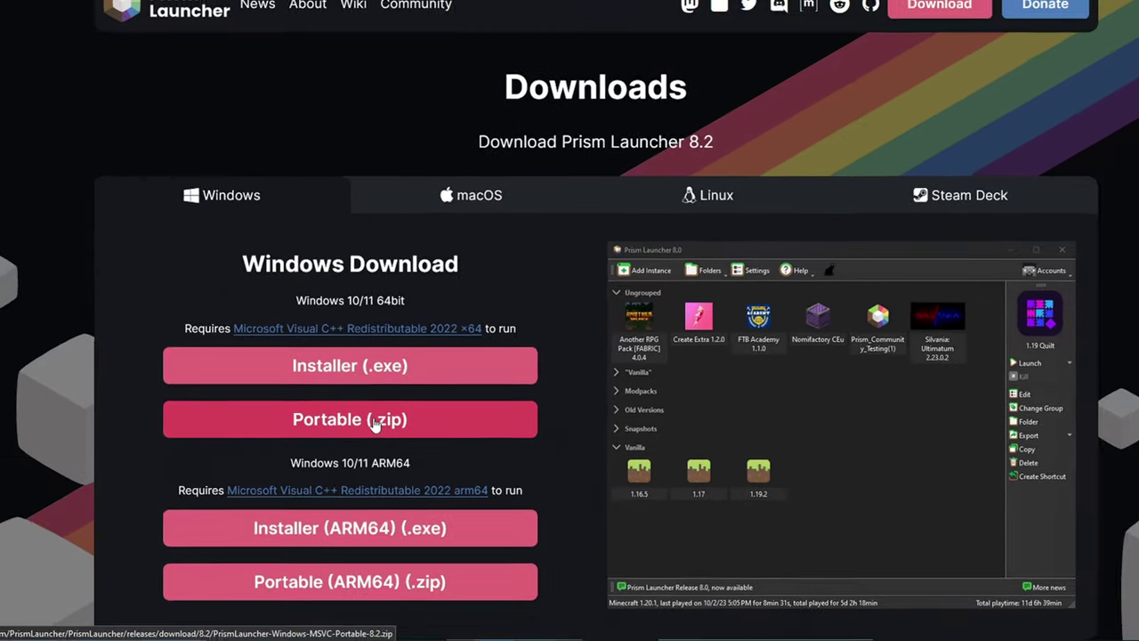
click(373, 415)
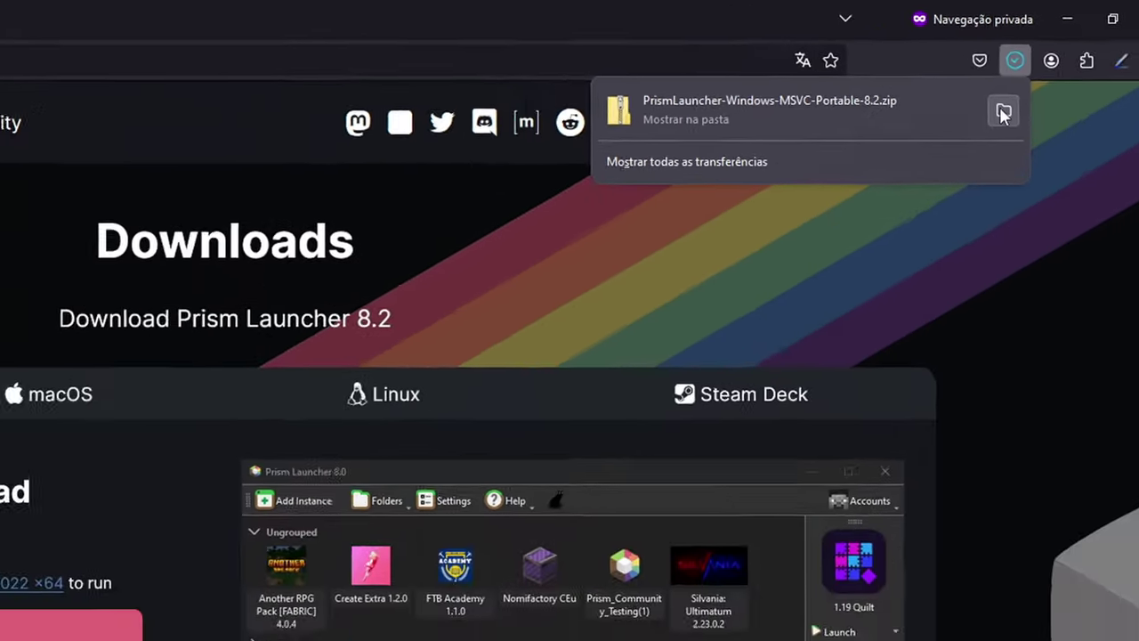
click(1003, 111)
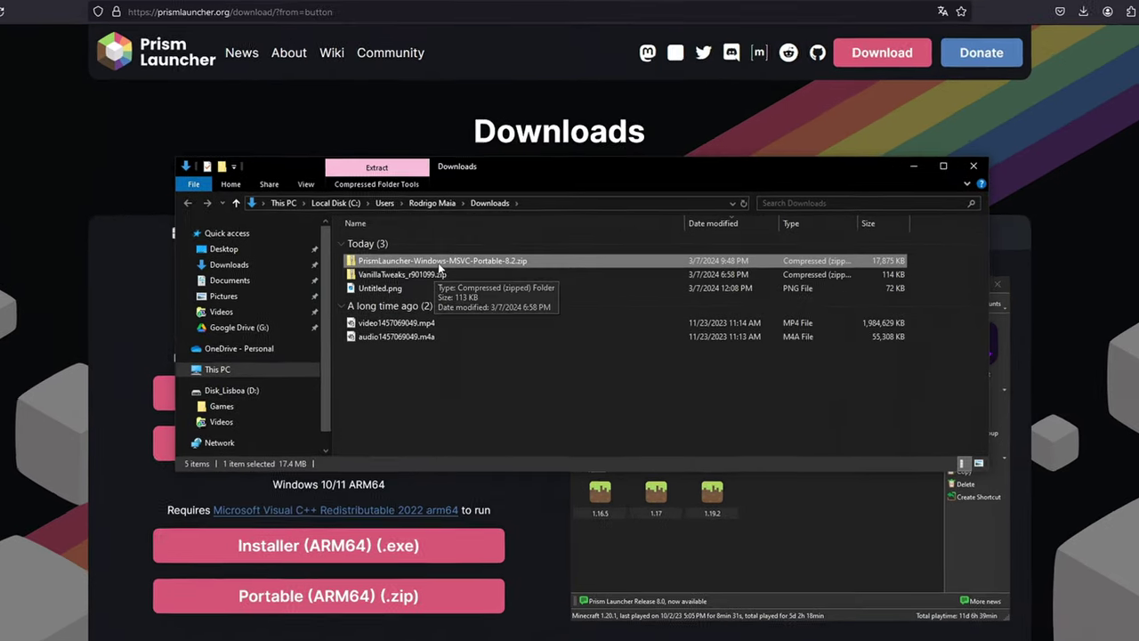
- Extract PrismLauncher-Windows-MSVC-Portable-8.2.zip into its own folder in Downloads and delete the zip archive
right_click(450, 264)
mouse_move(480, 349)
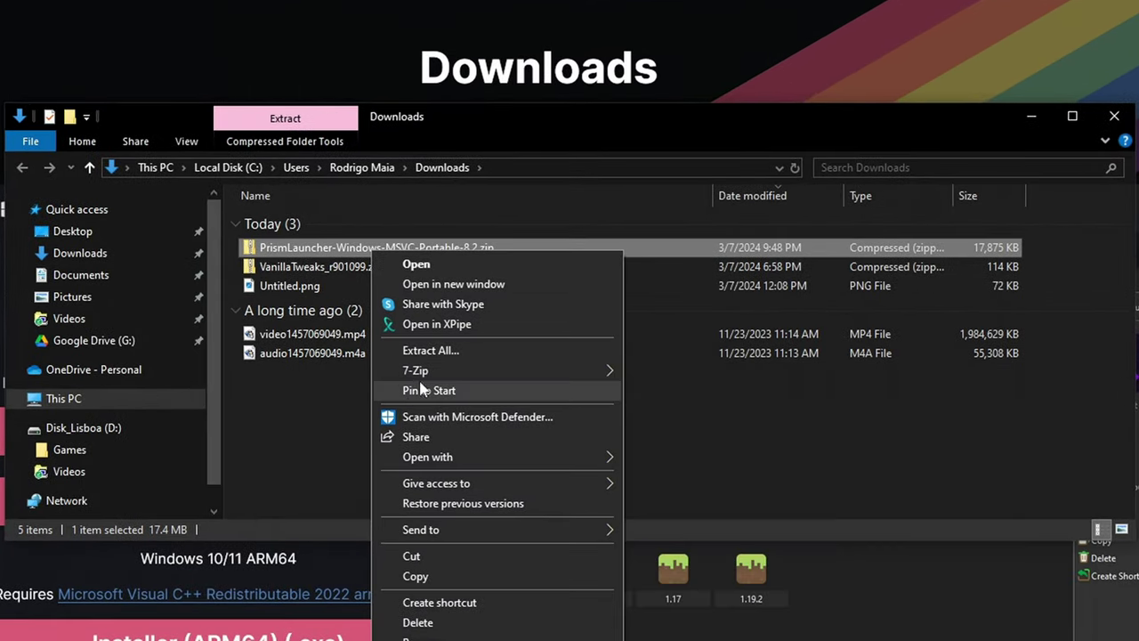
mouse_move(428, 370)
click(685, 450)
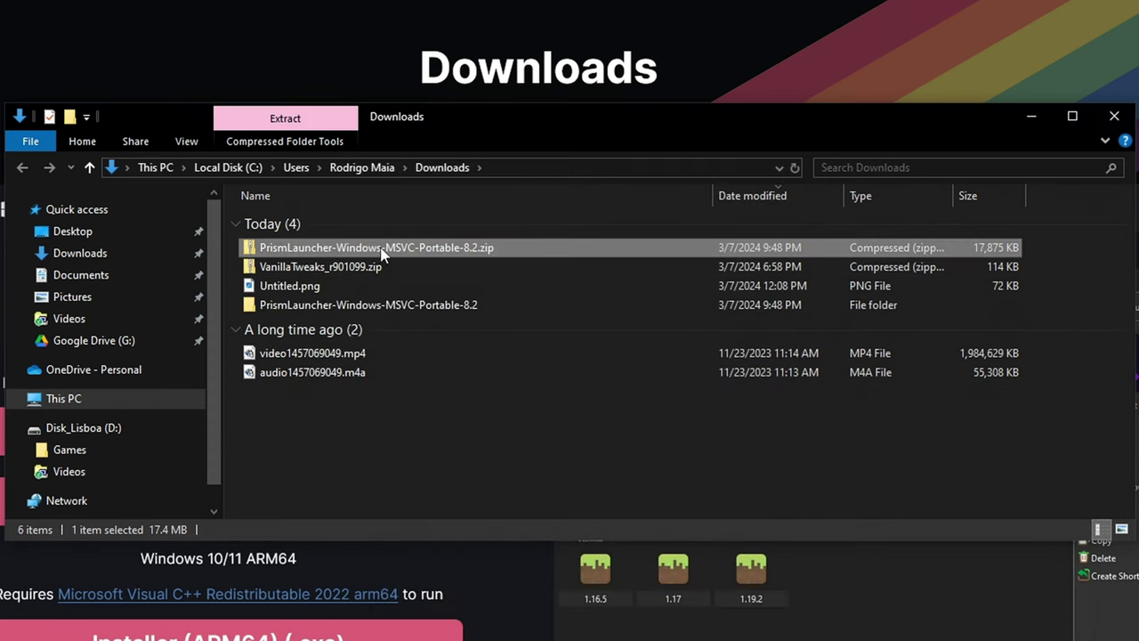
key(Delete)
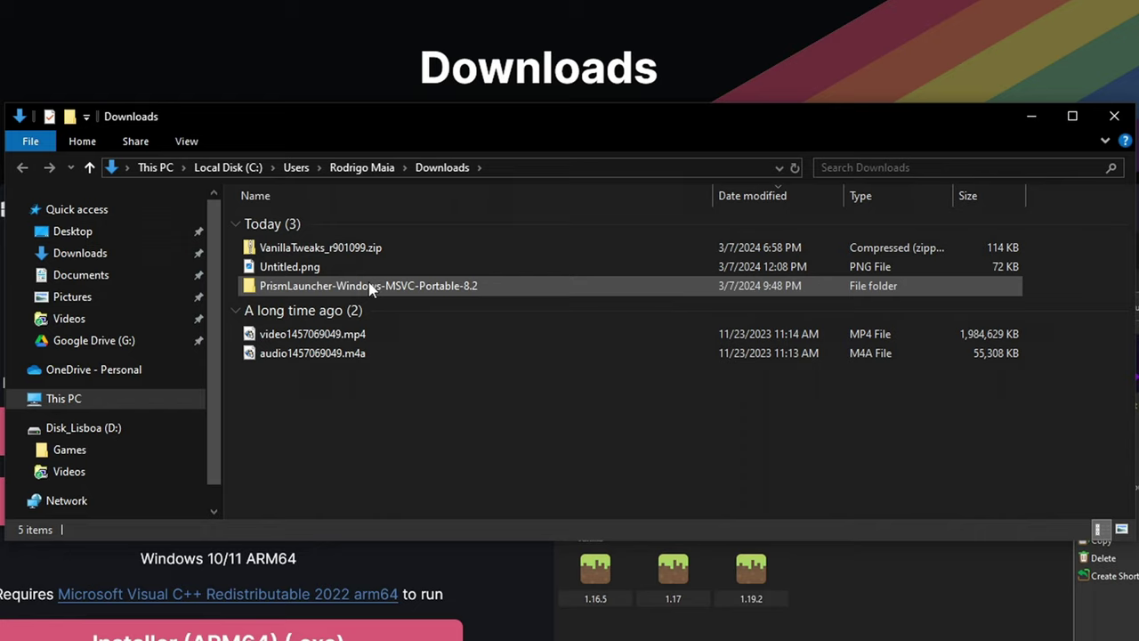
- Open the extracted PrismLauncher-Windows-MSVC-Portable-8.2 folder and run prismlauncher.exe
click(371, 287)
click(372, 287)
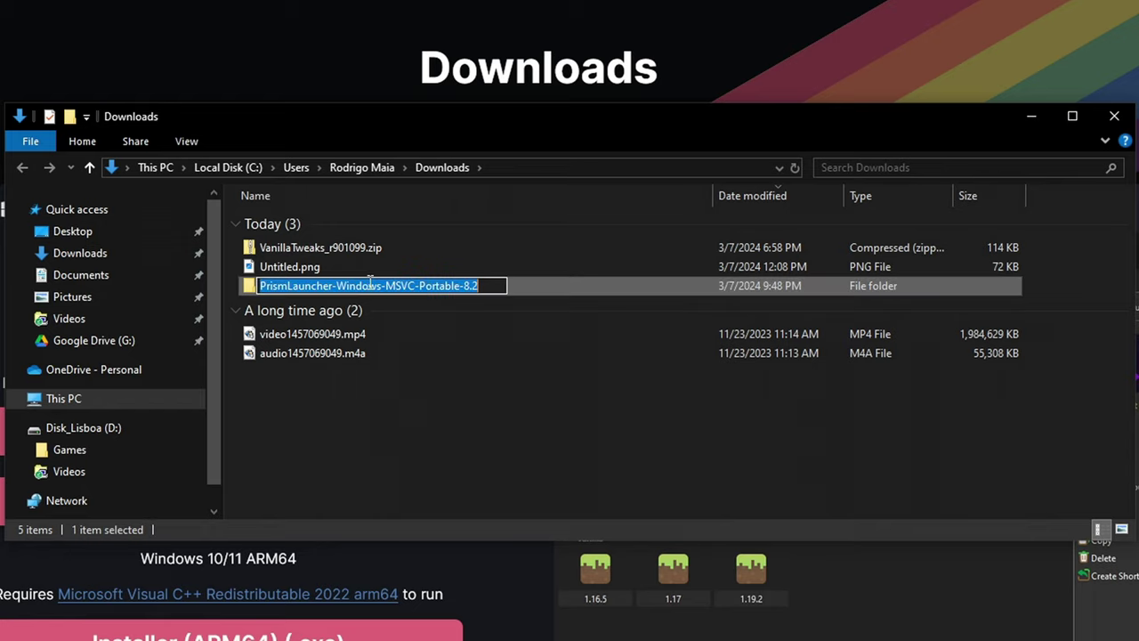
double_click(534, 287)
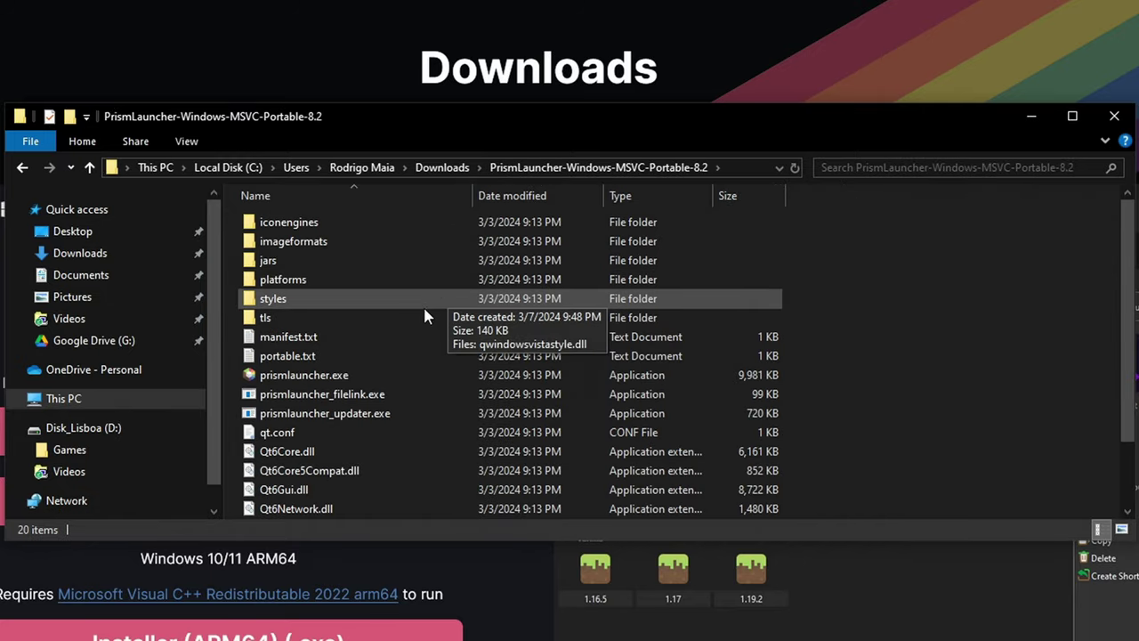
scroll(356, 343, down, 1)
double_click(356, 319)
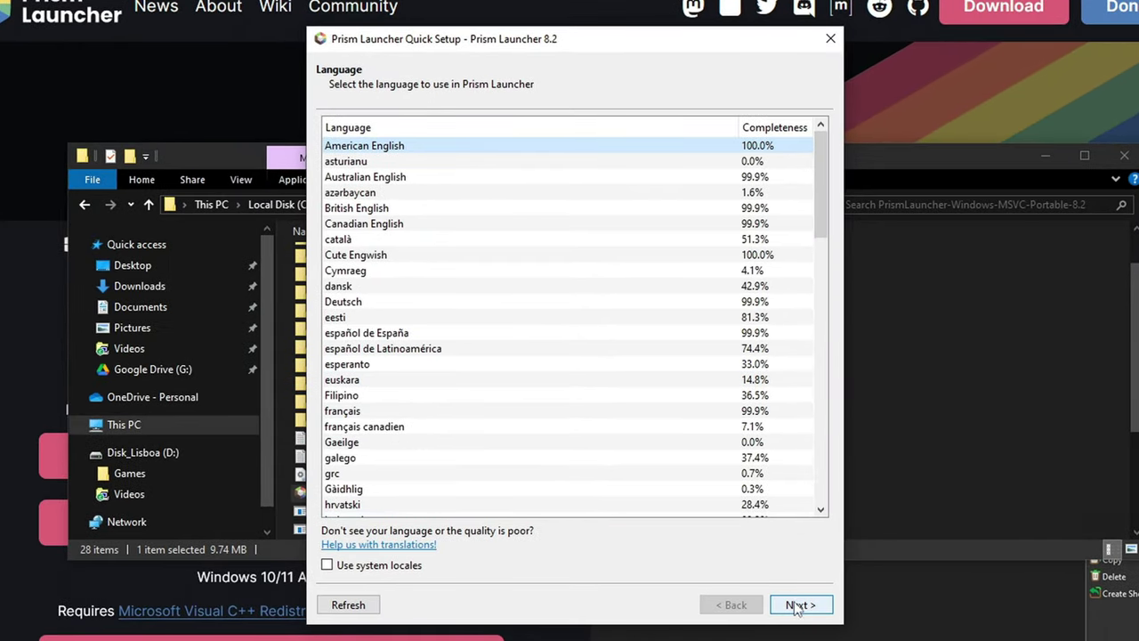
- Complete the quick setup with American English, Java 17.0.10 and the default theme, and close the launcher and its folder window
click(797, 606)
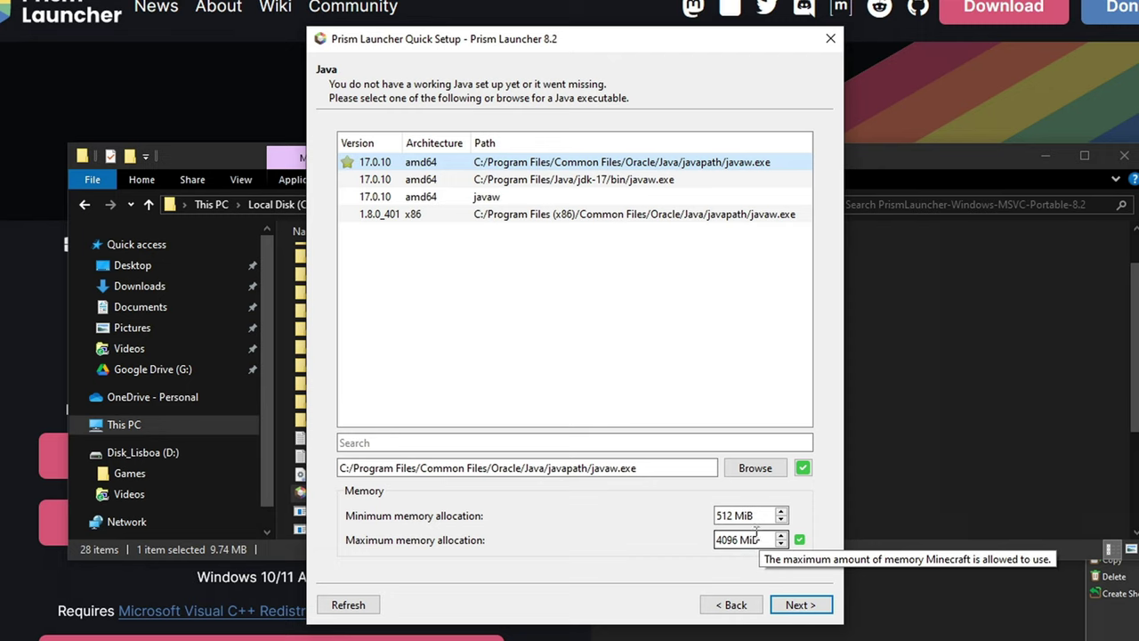
click(797, 606)
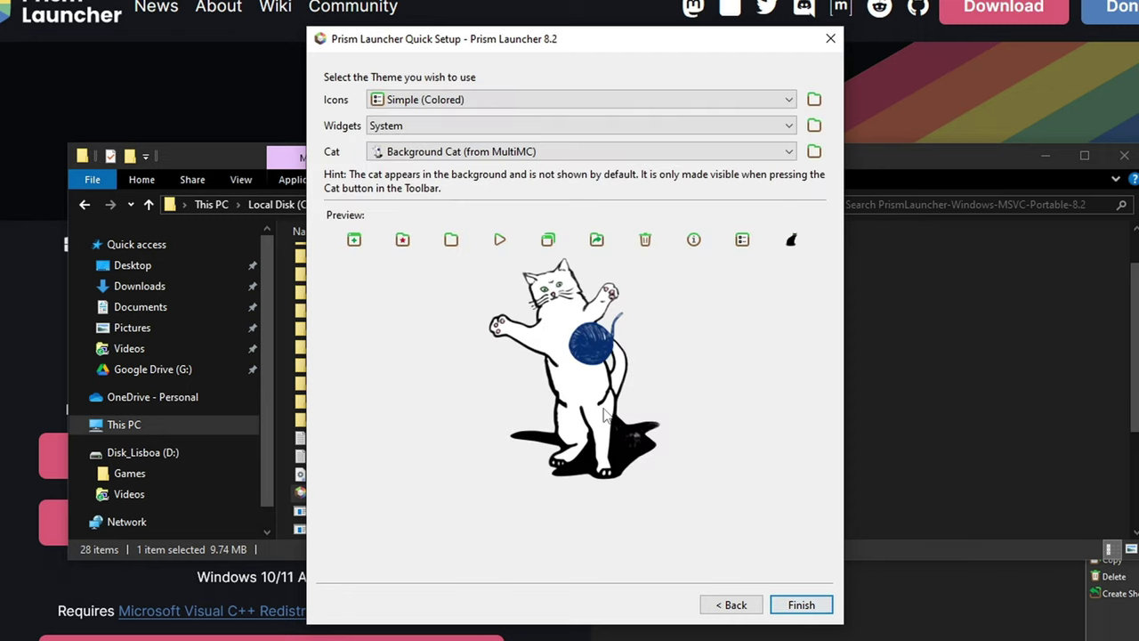
click(454, 102)
click(456, 104)
click(458, 125)
click(457, 124)
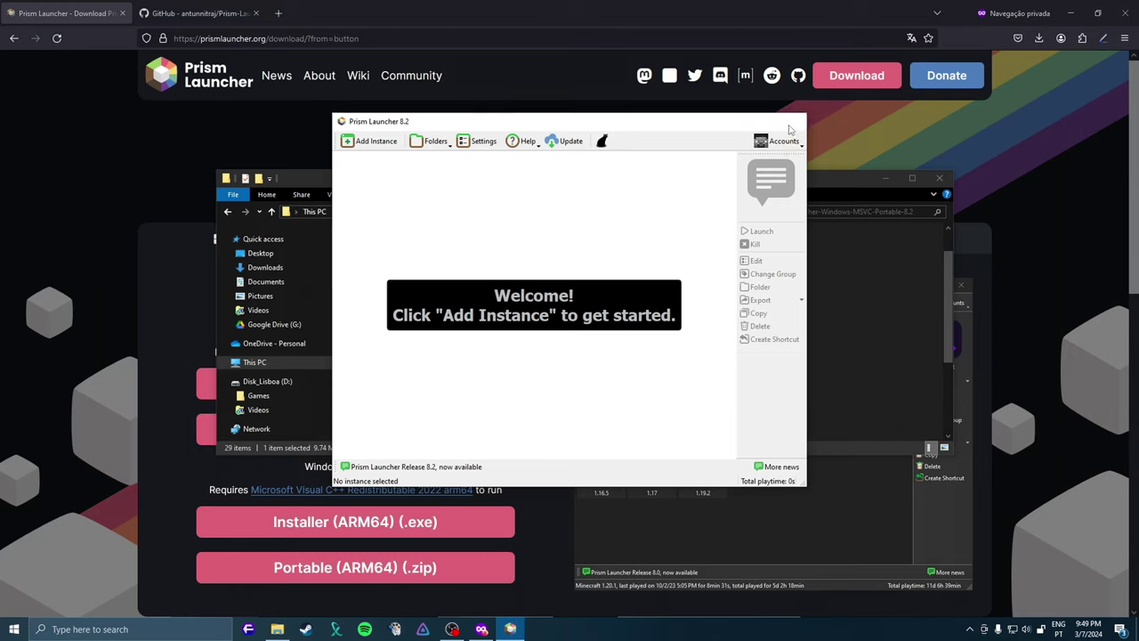
click(792, 122)
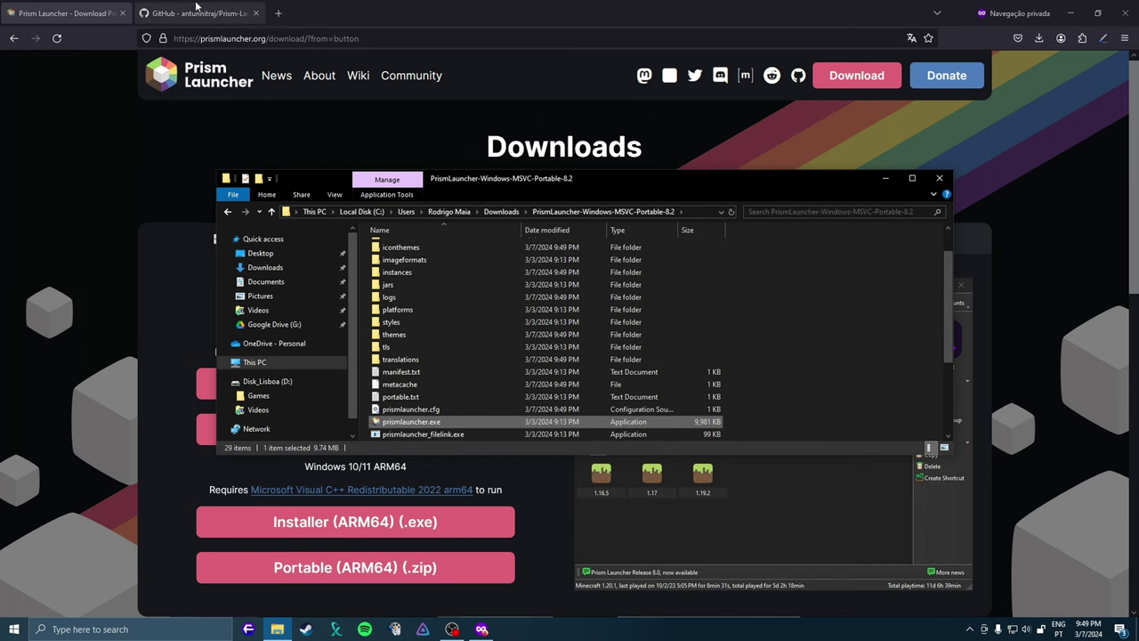
click(939, 178)
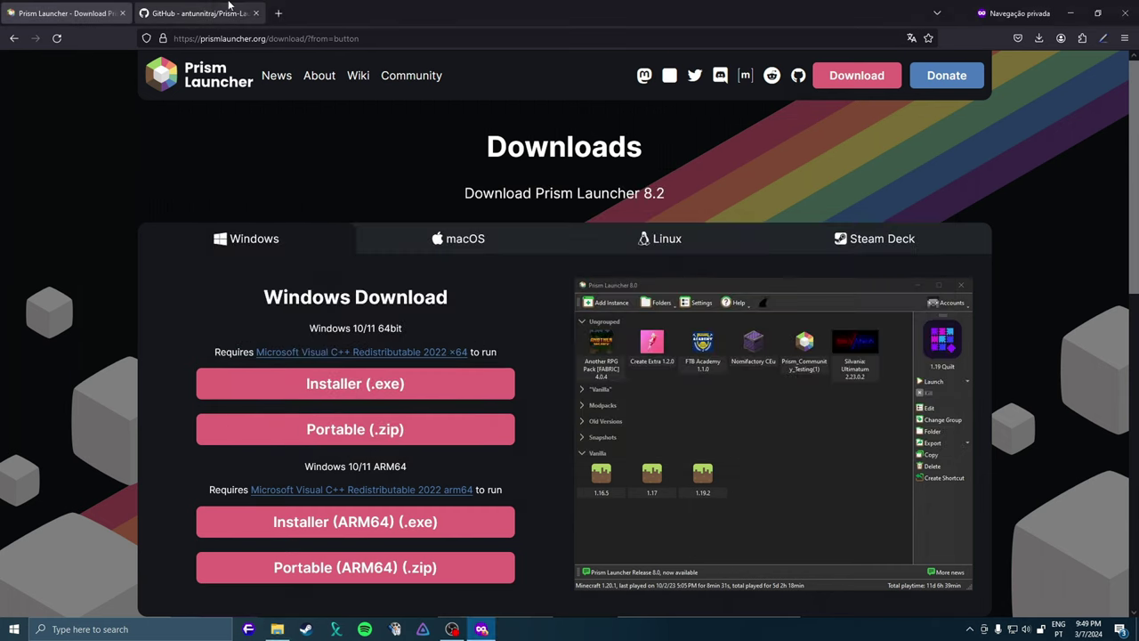
- Download the raw accounts.json file from the Prism-Launcher-PolyMC-Offline-Bypass repository on GitHub and show it in its folder
click(197, 12)
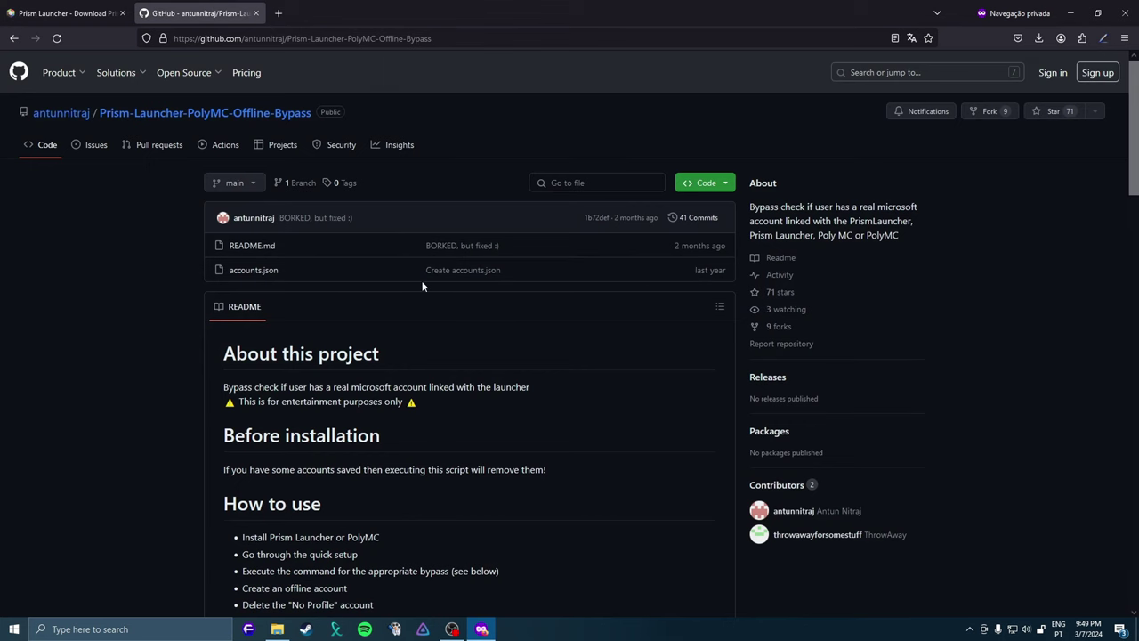
scroll(422, 286, down, 2)
scroll(255, 222, up, 1)
click(250, 211)
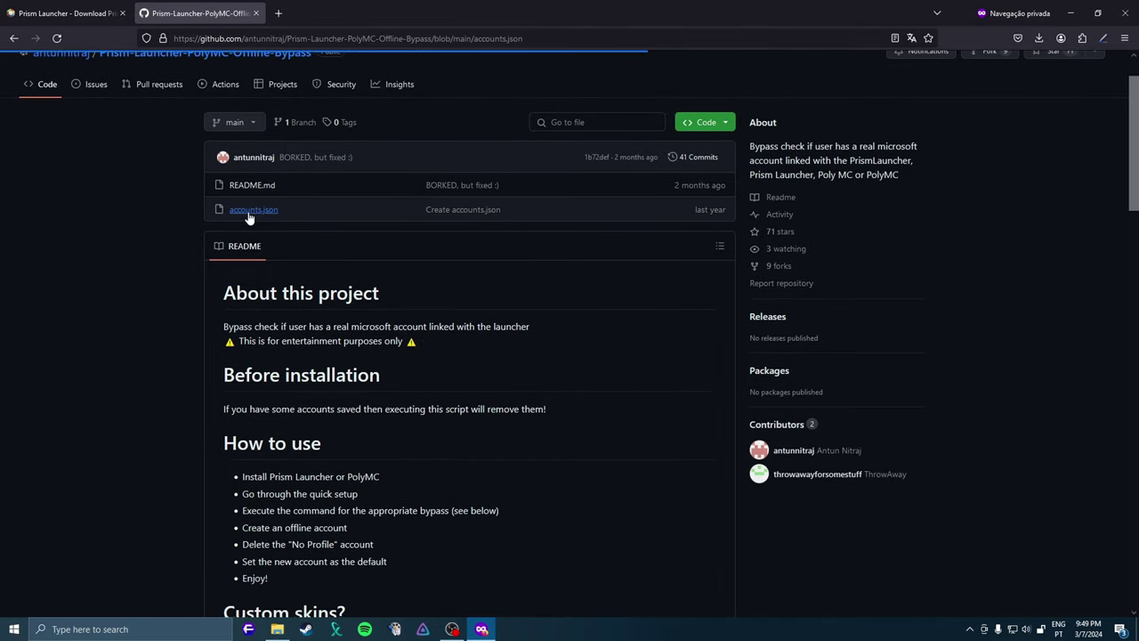
key(alt+Left)
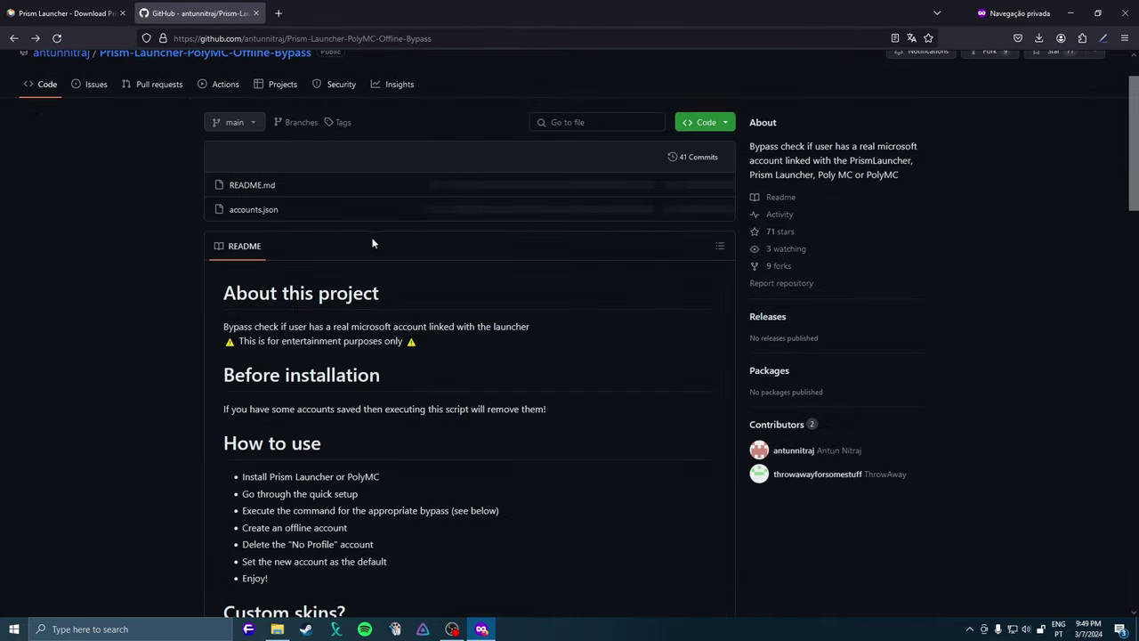
click(258, 213)
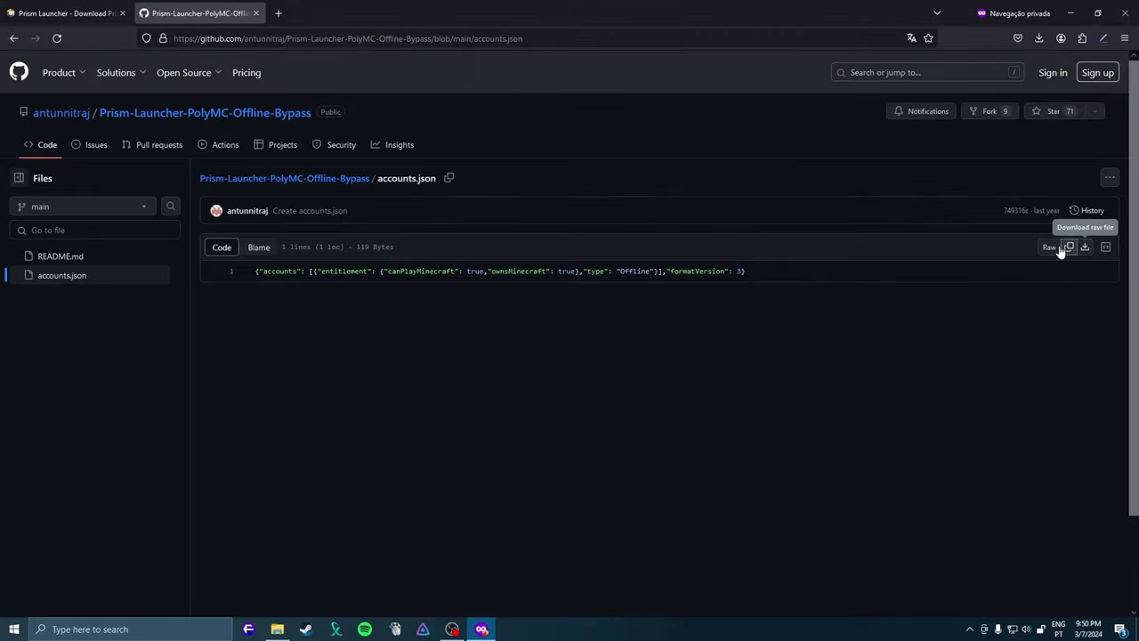
click(812, 343)
click(1031, 71)
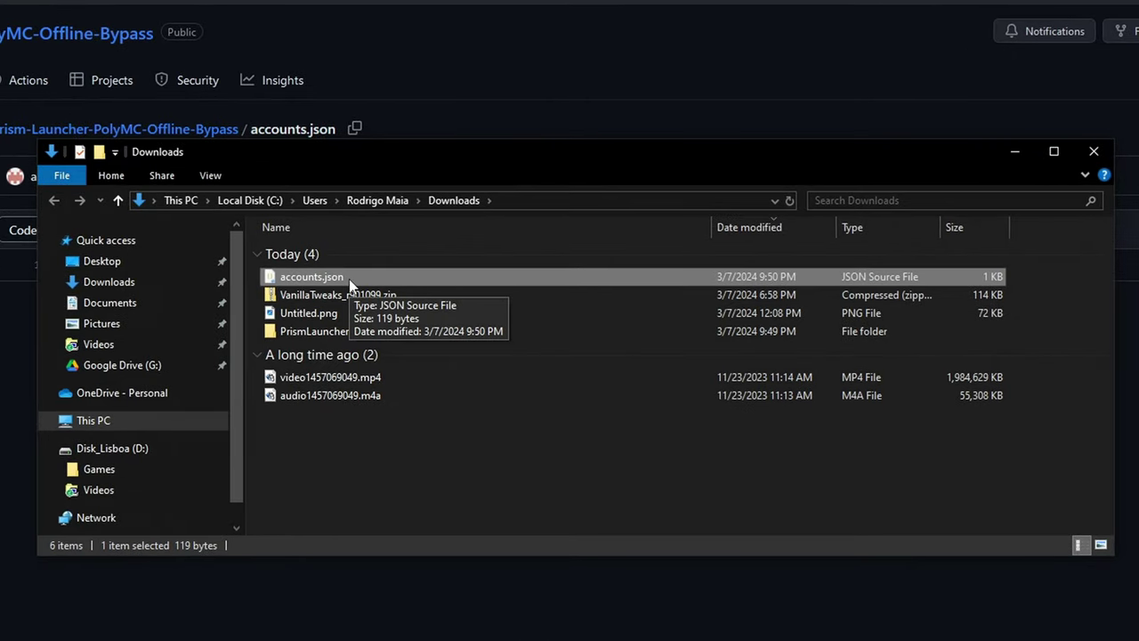
- Move accounts.json into the PrismLauncher-Windows-MSVC-Portable-8.2 folder and run prismlauncher.exe from there
drag(348, 279, 351, 329)
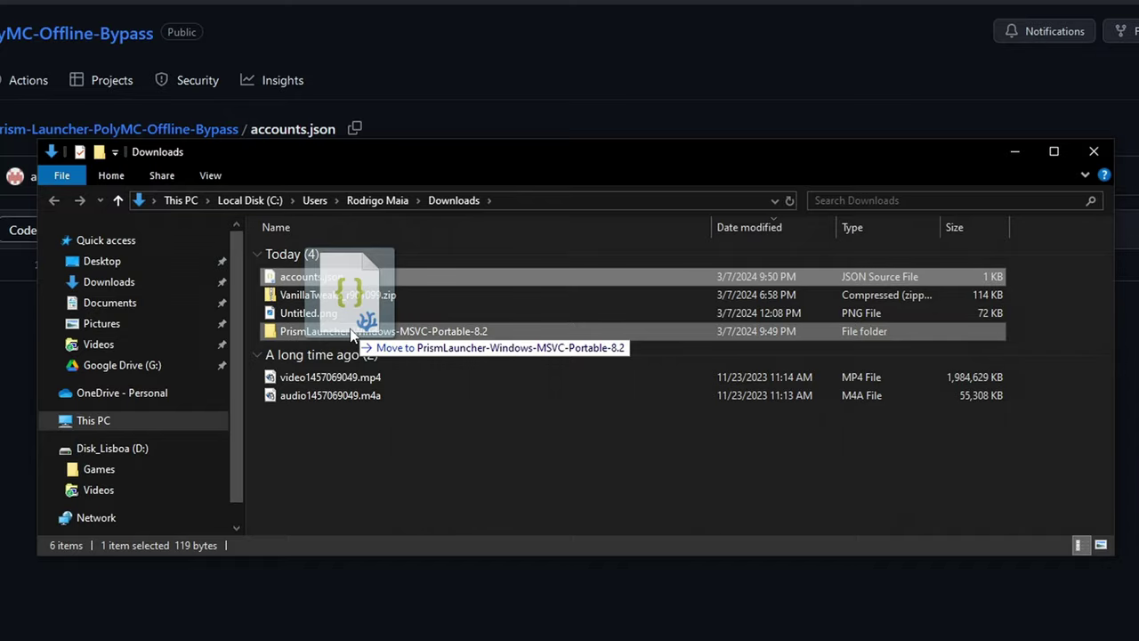
drag(352, 331, 350, 328)
double_click(351, 317)
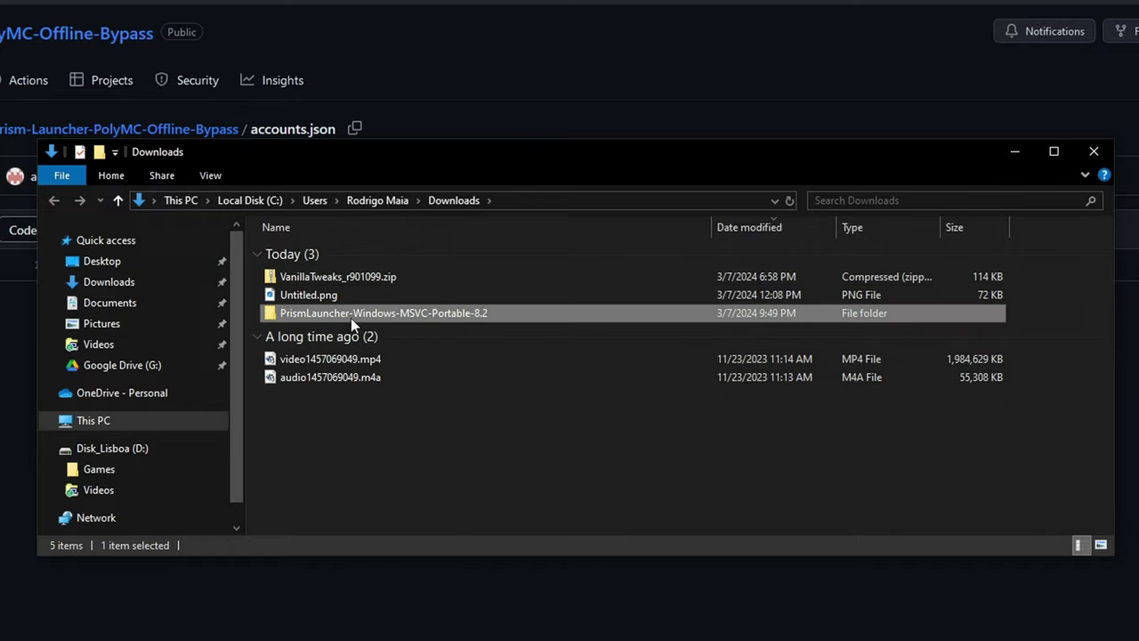
scroll(353, 333, down, 4)
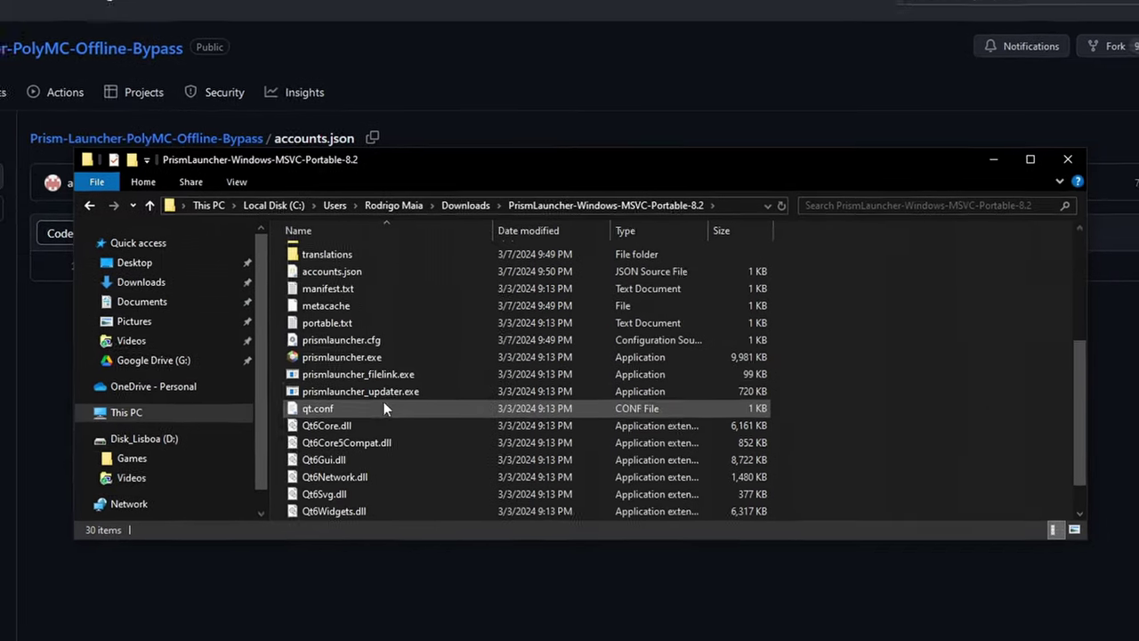
double_click(354, 356)
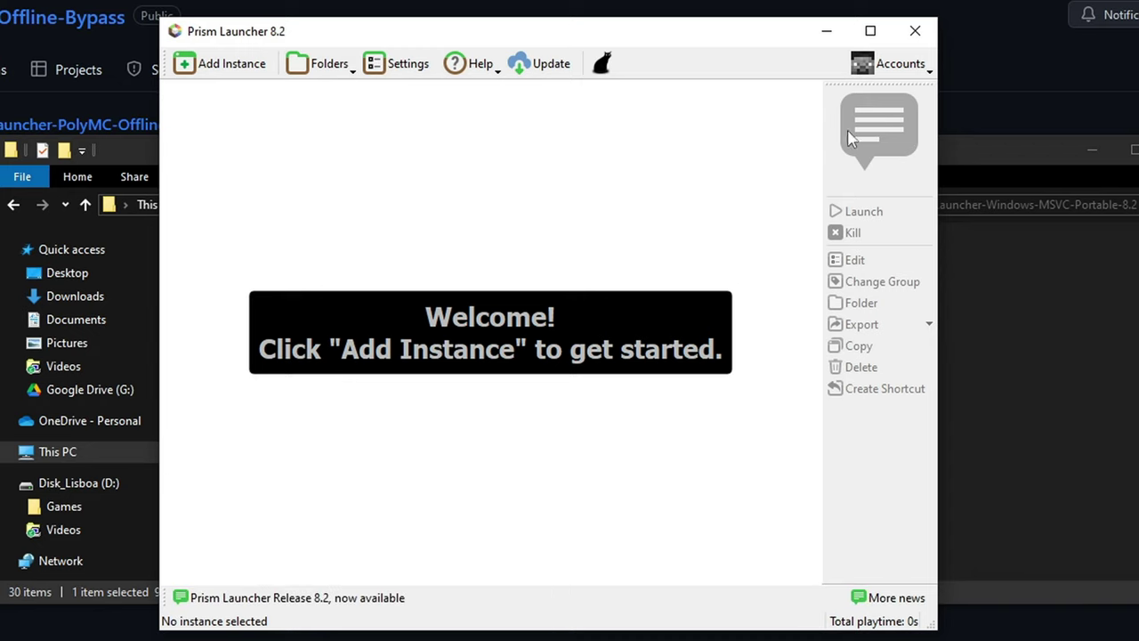
- Add an offline account with the username Ball2364 in the launcher's account settings
click(890, 62)
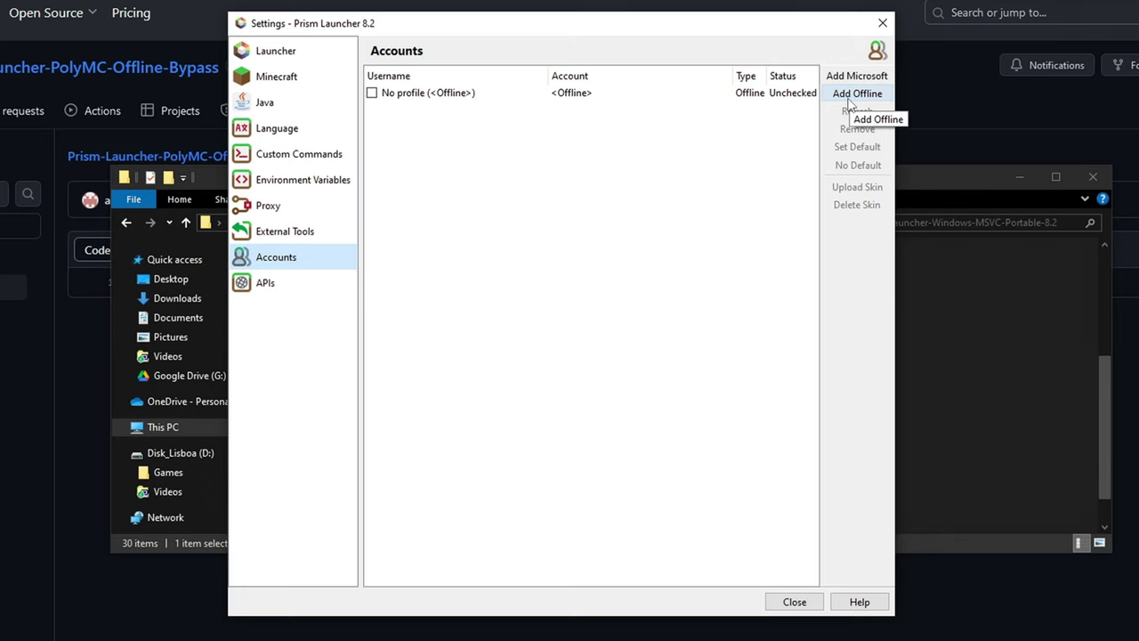
click(855, 94)
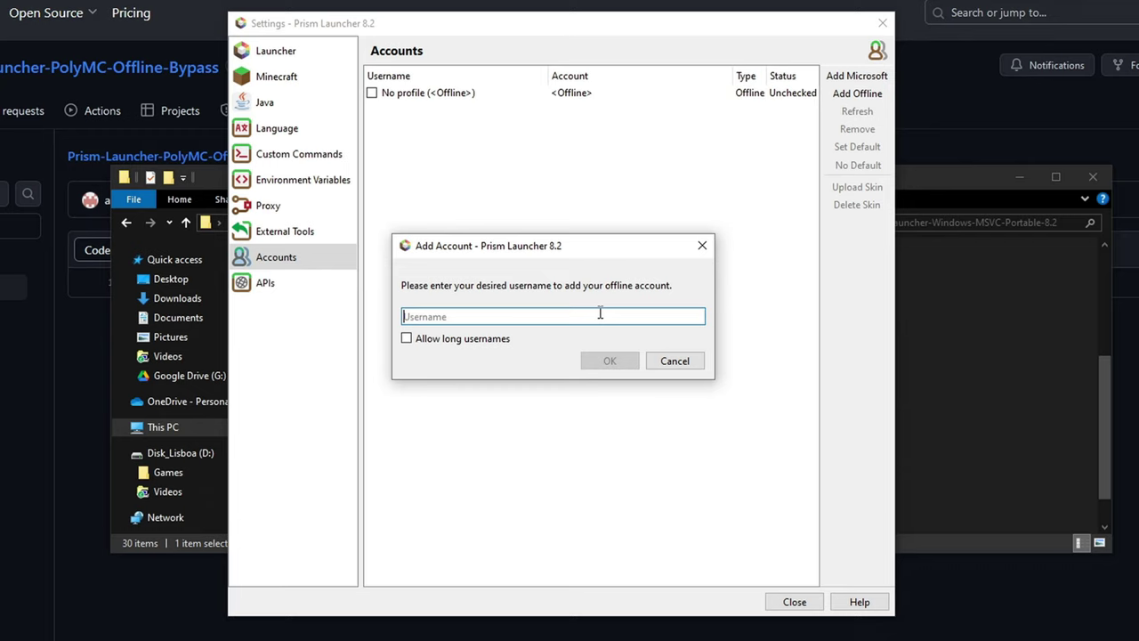
text(Ball2364)
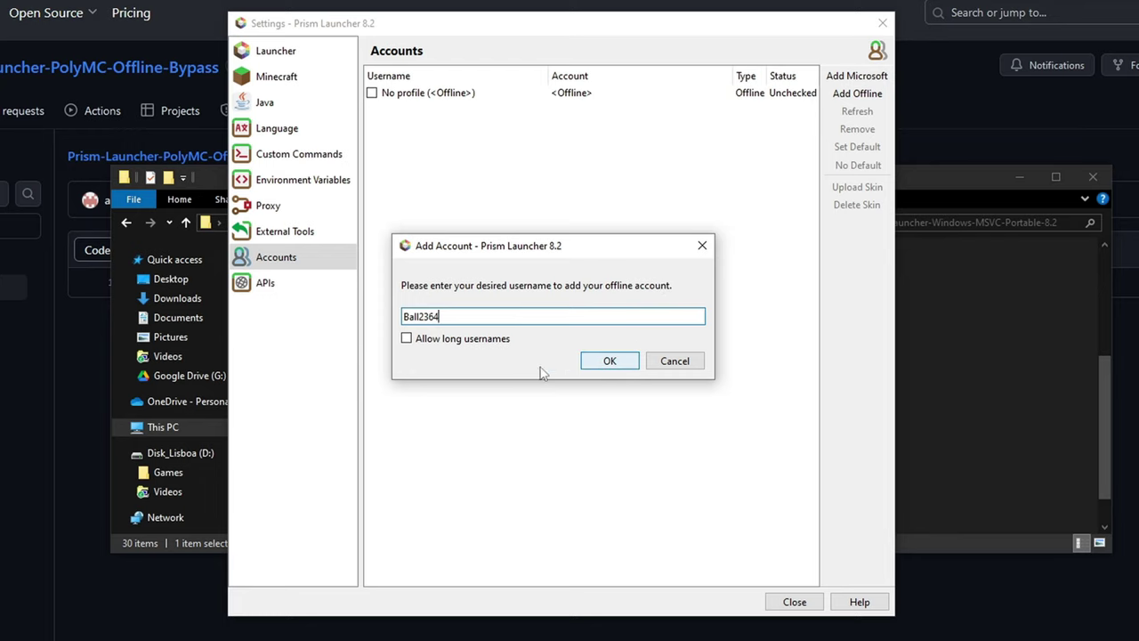
drag(491, 318, 396, 320)
click(402, 321)
drag(477, 322, 374, 321)
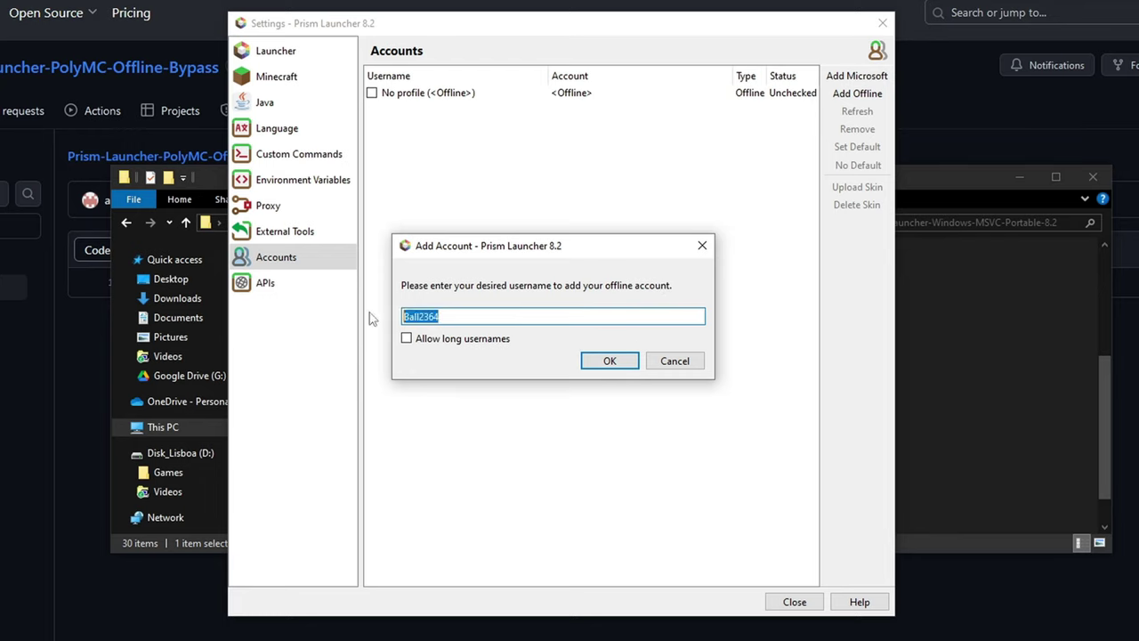
click(455, 315)
drag(468, 315, 374, 321)
click(610, 362)
- Remove the "No profile" offline account from the accounts list
click(434, 93)
right_click(434, 93)
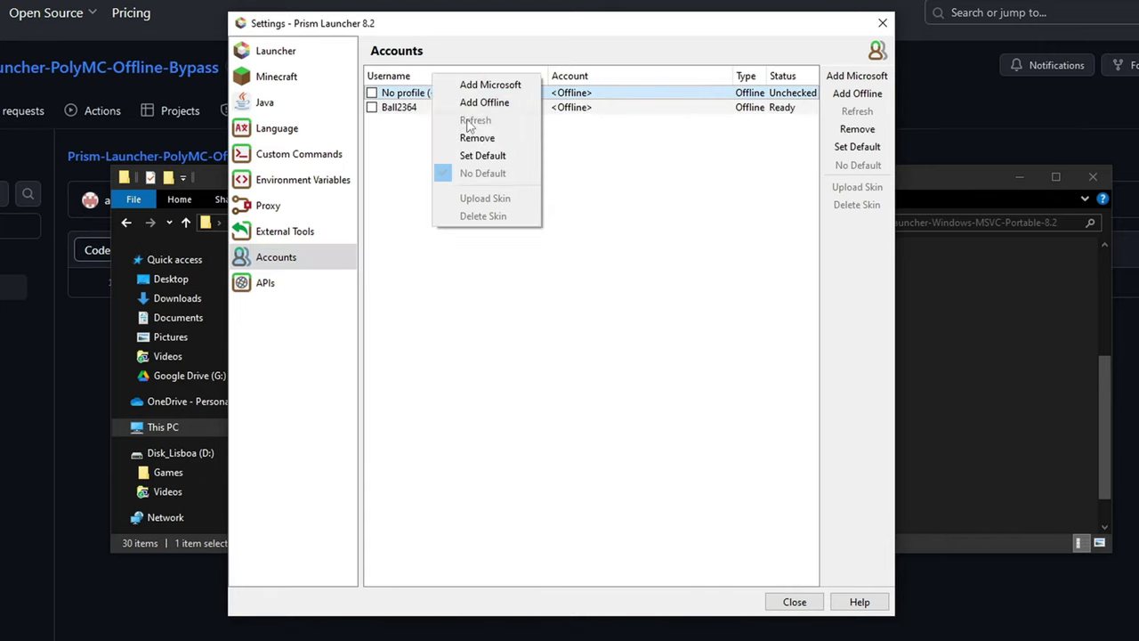
key(Escape)
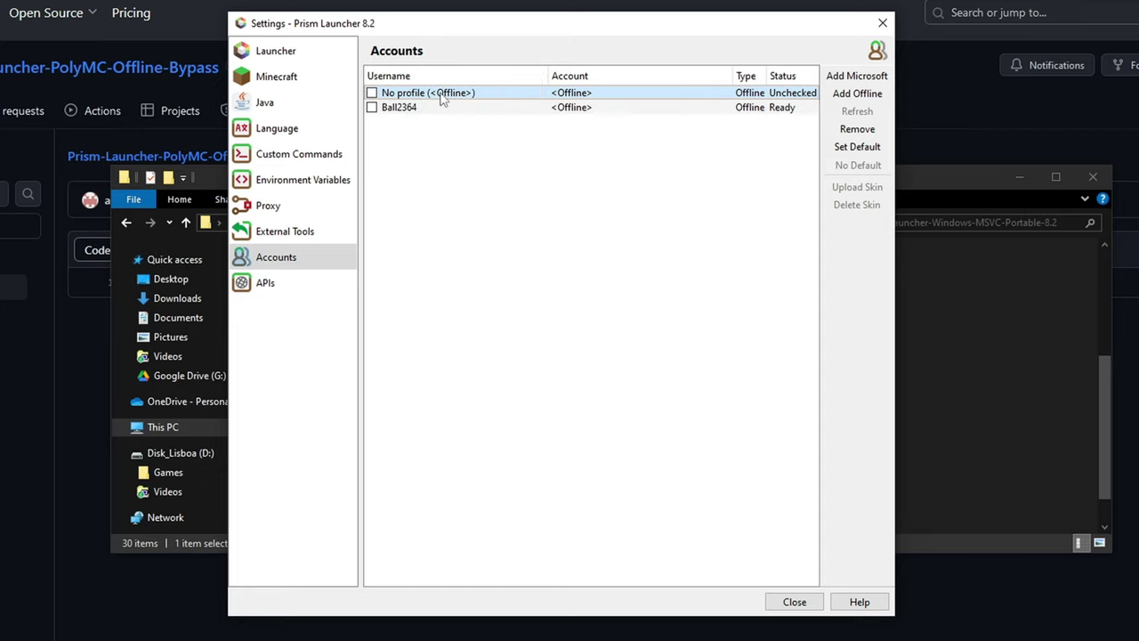
click(857, 130)
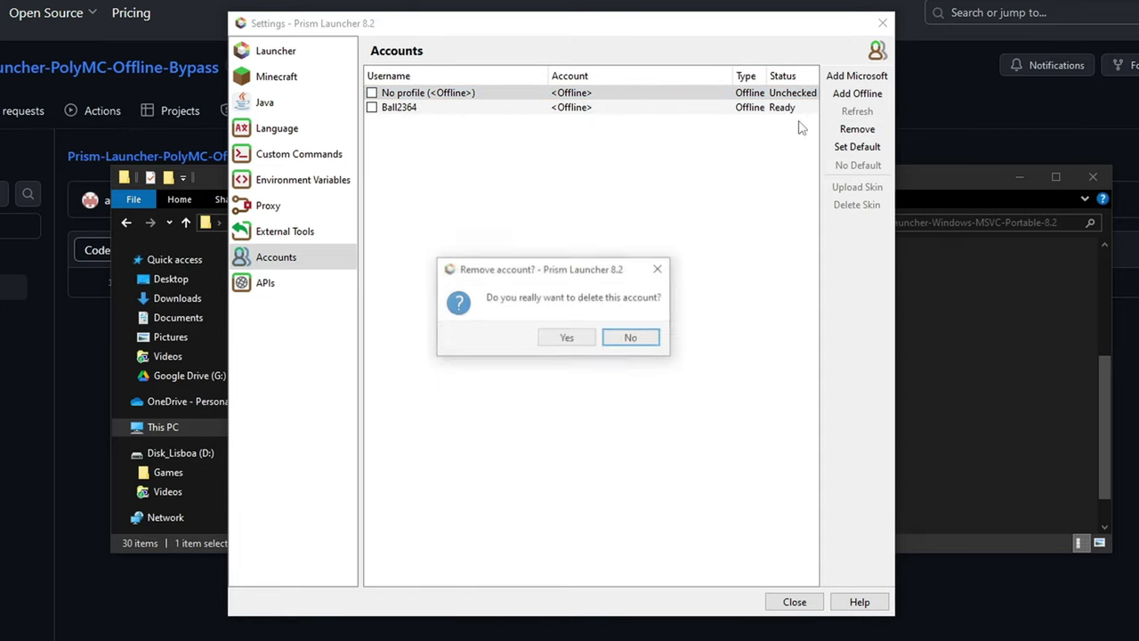
click(582, 342)
- Set the Ball2364 account as the default and close the settings
click(445, 93)
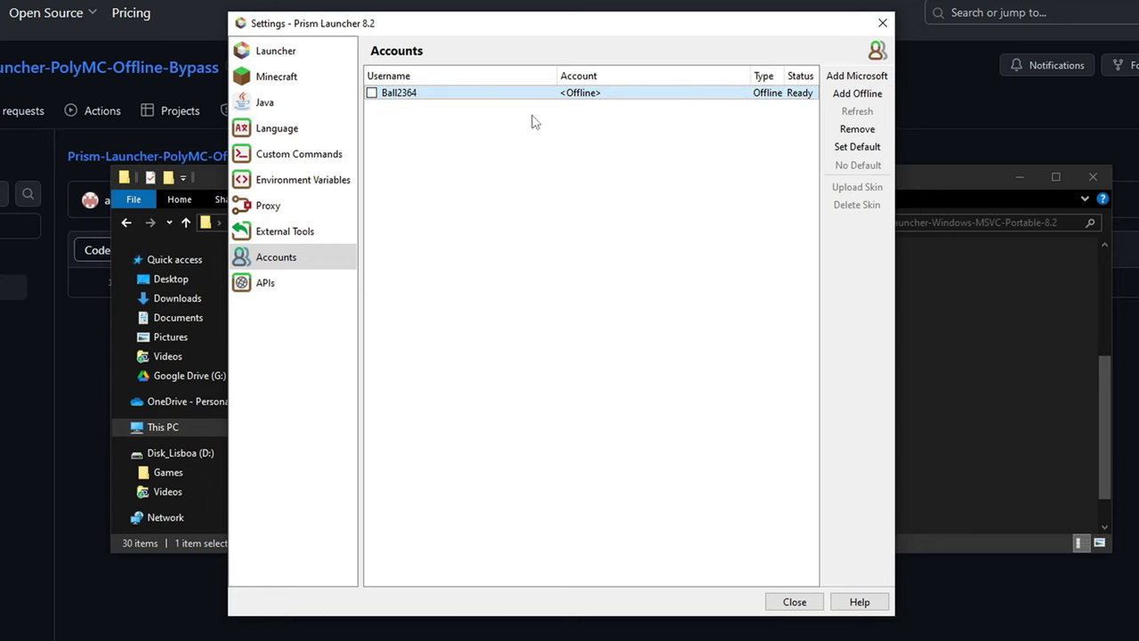
click(857, 147)
click(795, 602)
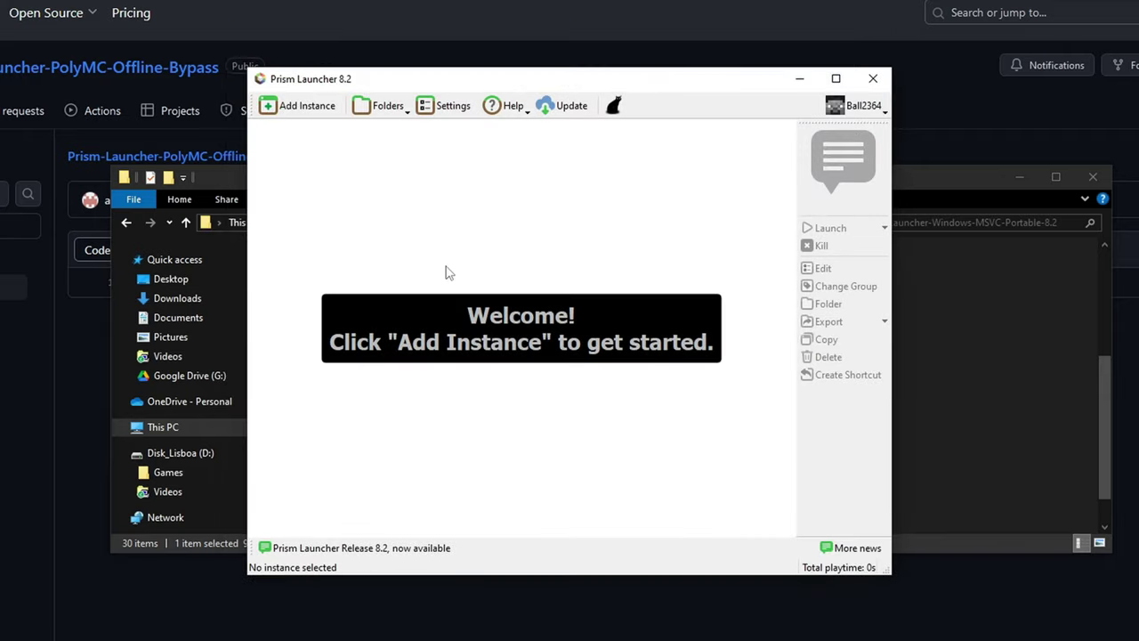
- Examine the ATLauncher modpacks offered for a new instance and dismiss the dialog without creating one
click(323, 116)
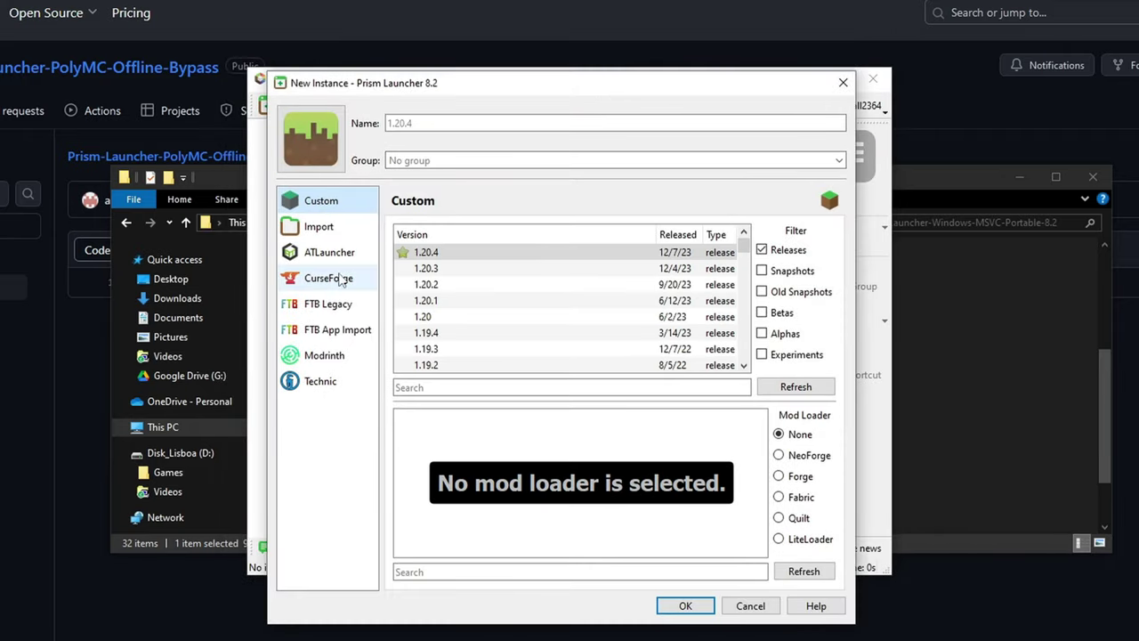
click(317, 257)
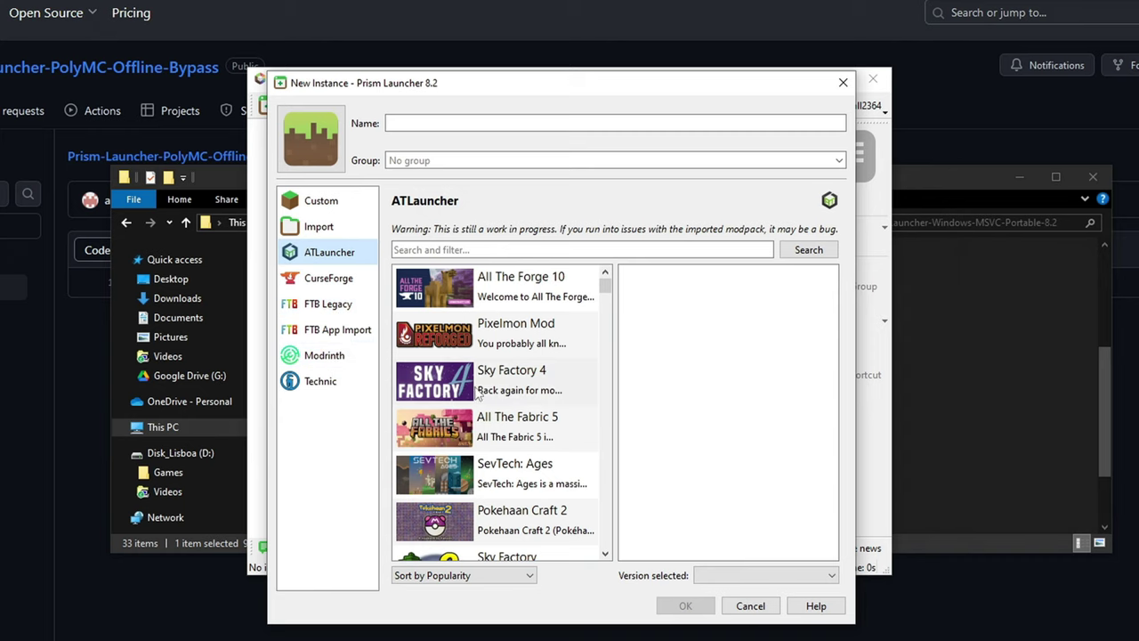
scroll(485, 396, down, 5)
scroll(485, 396, down, 3)
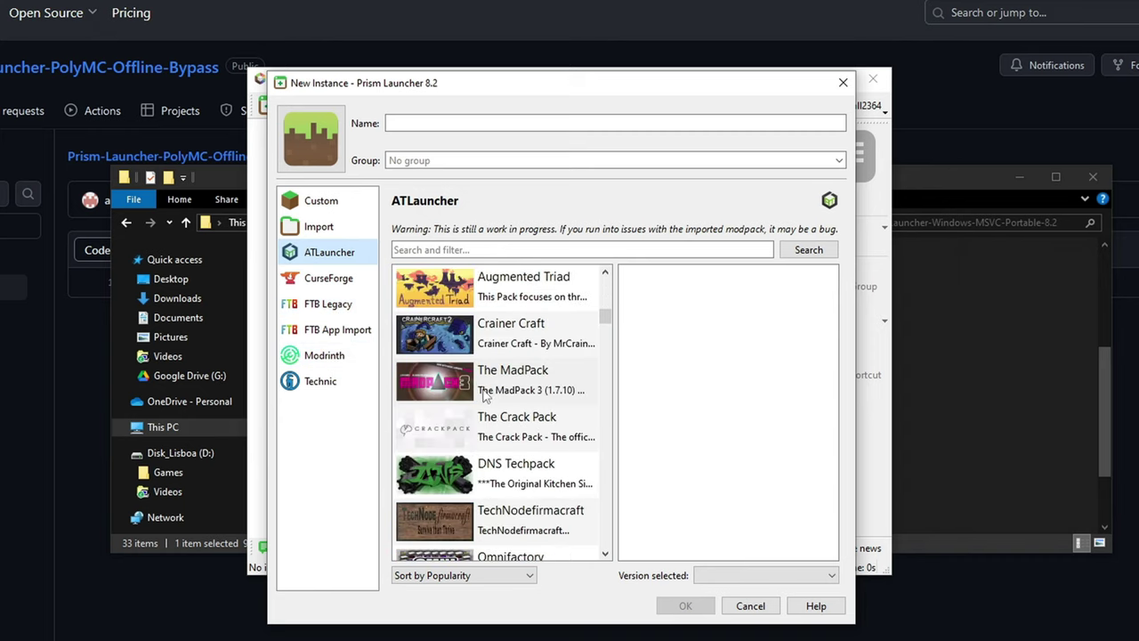
drag(605, 315, 617, 286)
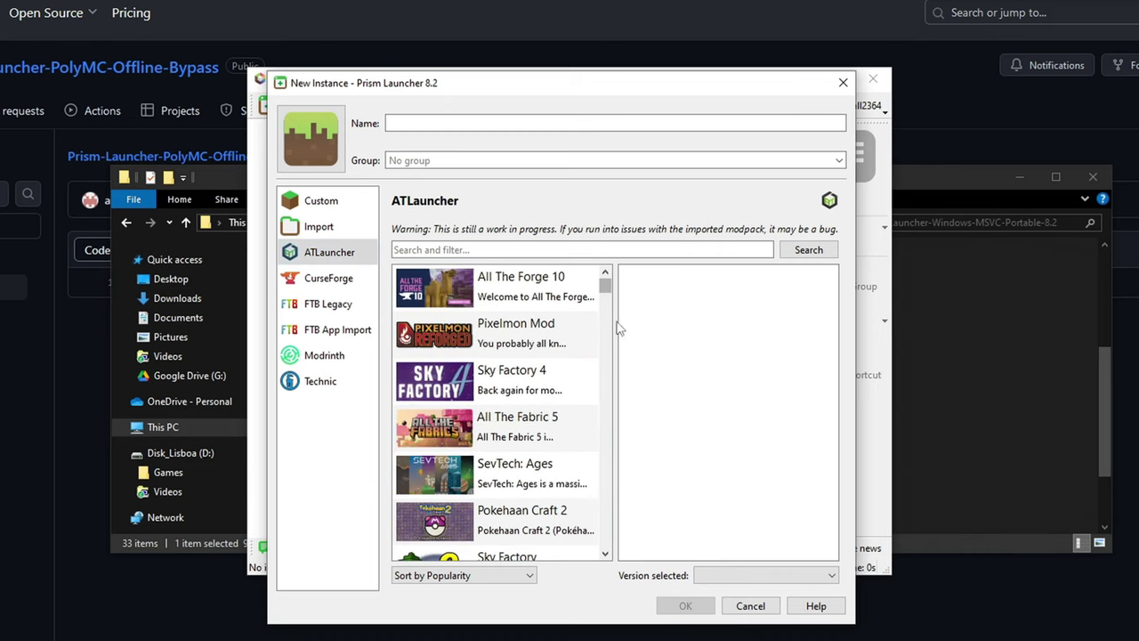
click(759, 608)
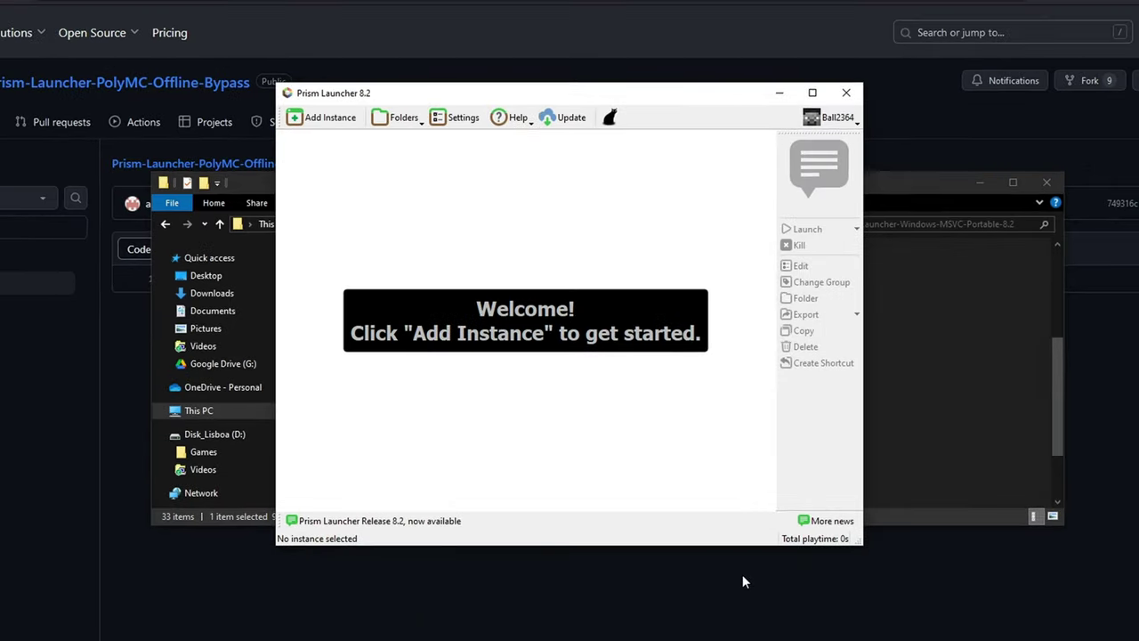